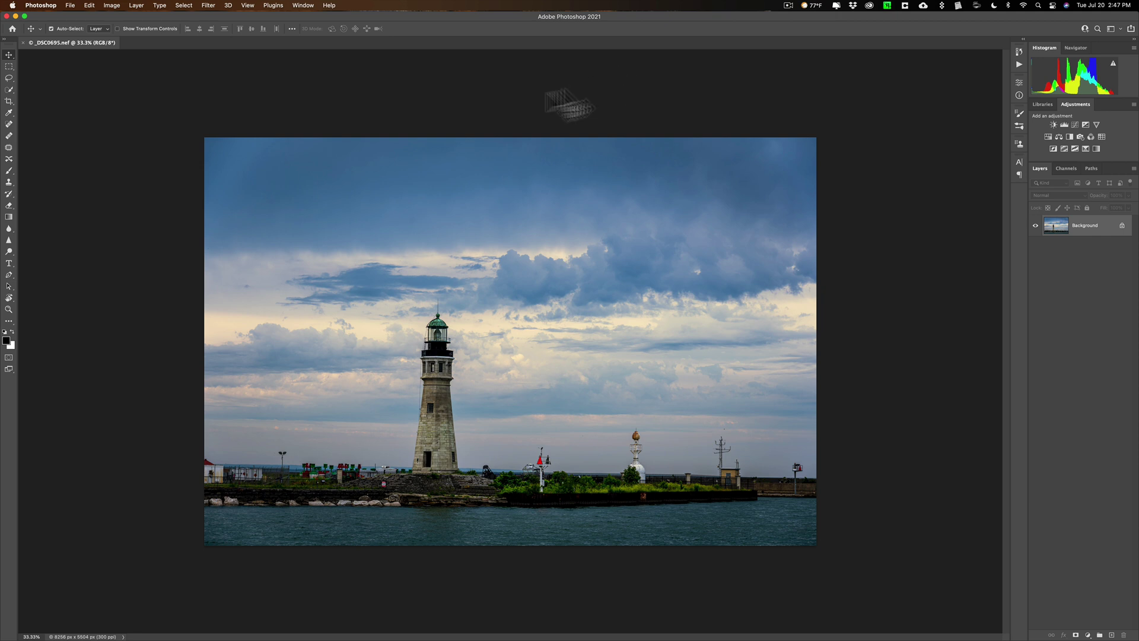
Browse the File > Automate commands for _DSC0695, ending on Crop and Straighten Photos.
left_click(69, 5)
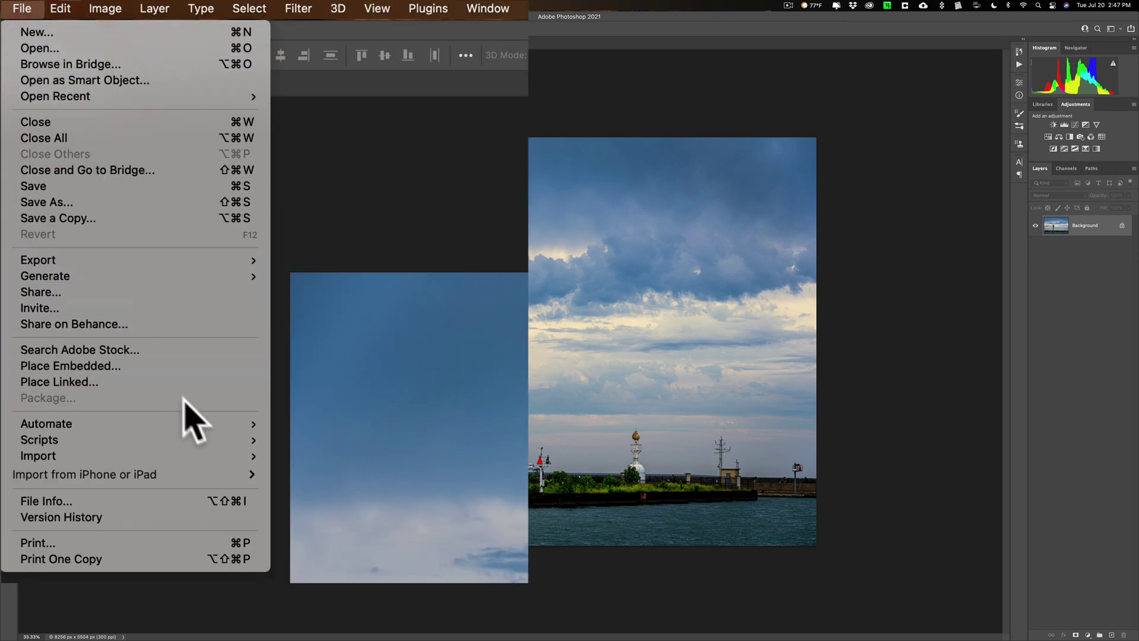
mouse_move(199, 423)
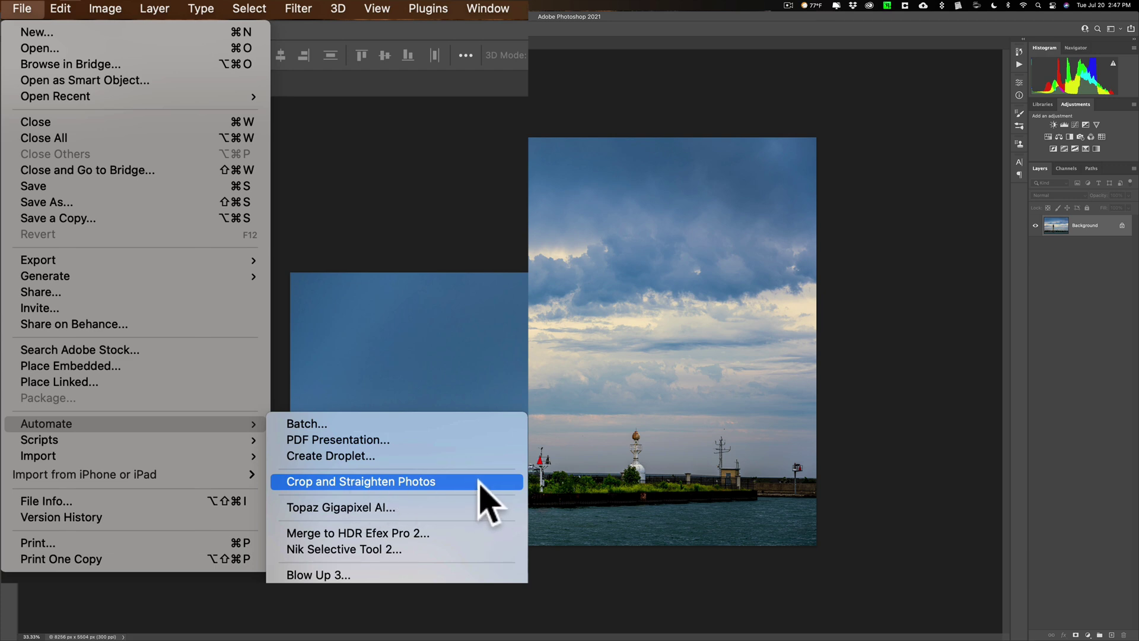
left_click(394, 98)
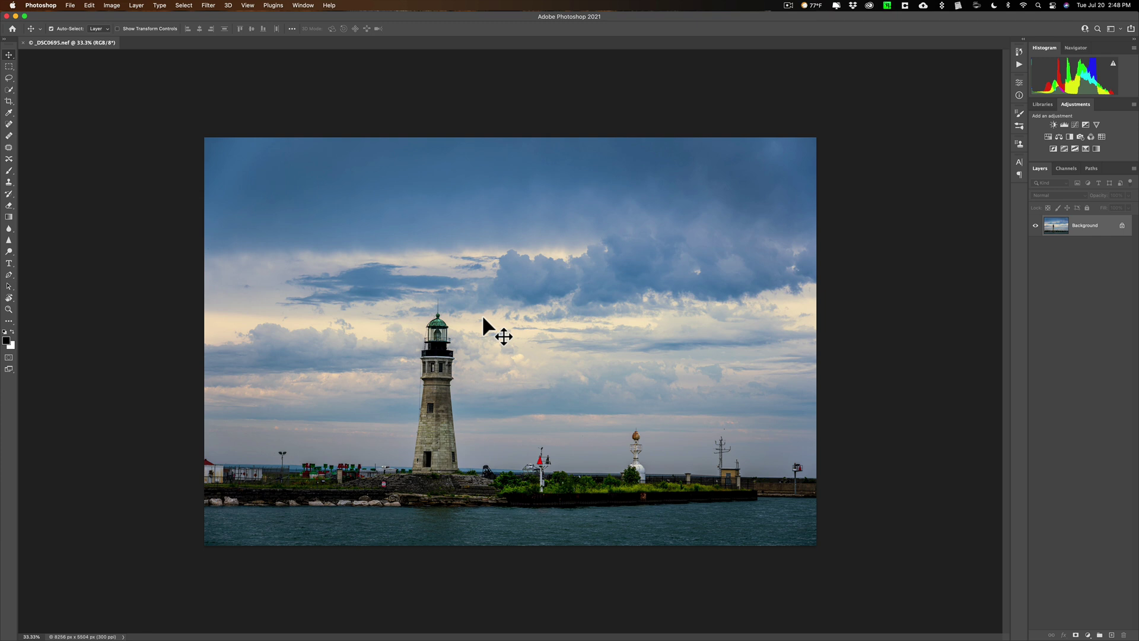
left_click(69, 5)
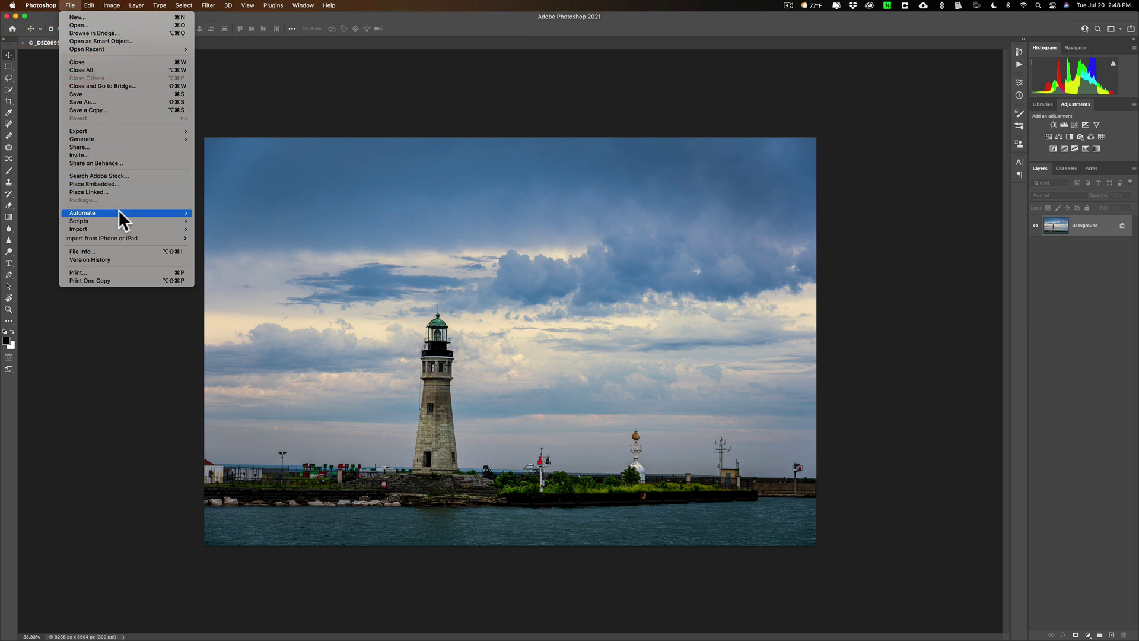
mouse_move(119, 210)
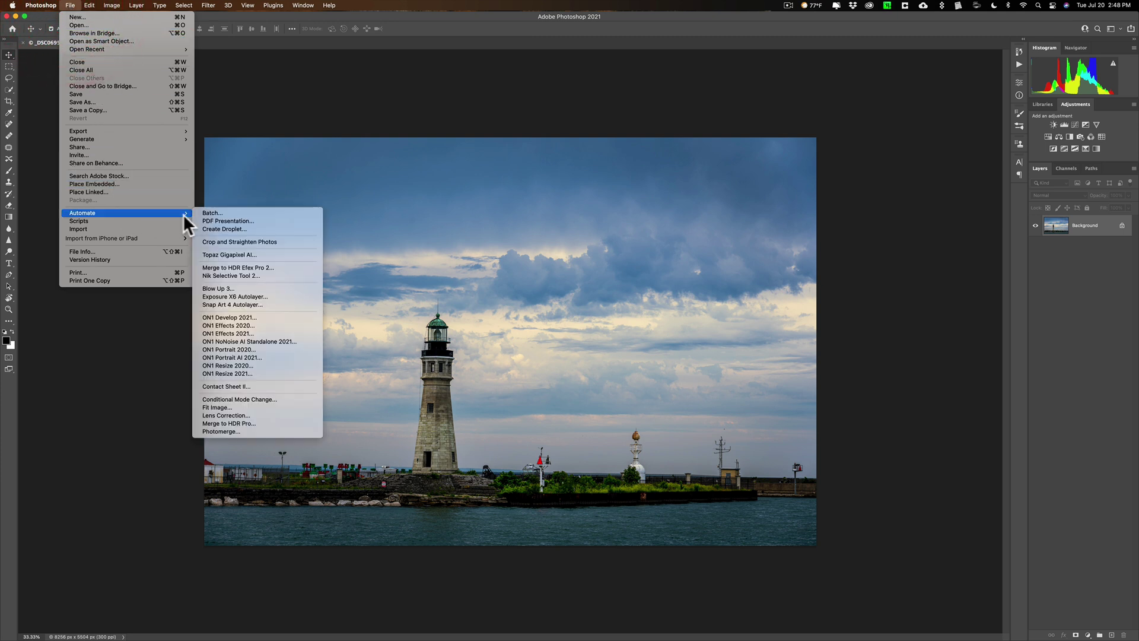
Run Crop and Straighten Photos on _DSC0695 and review the resulting copies 2 through 8.
left_click(212, 241)
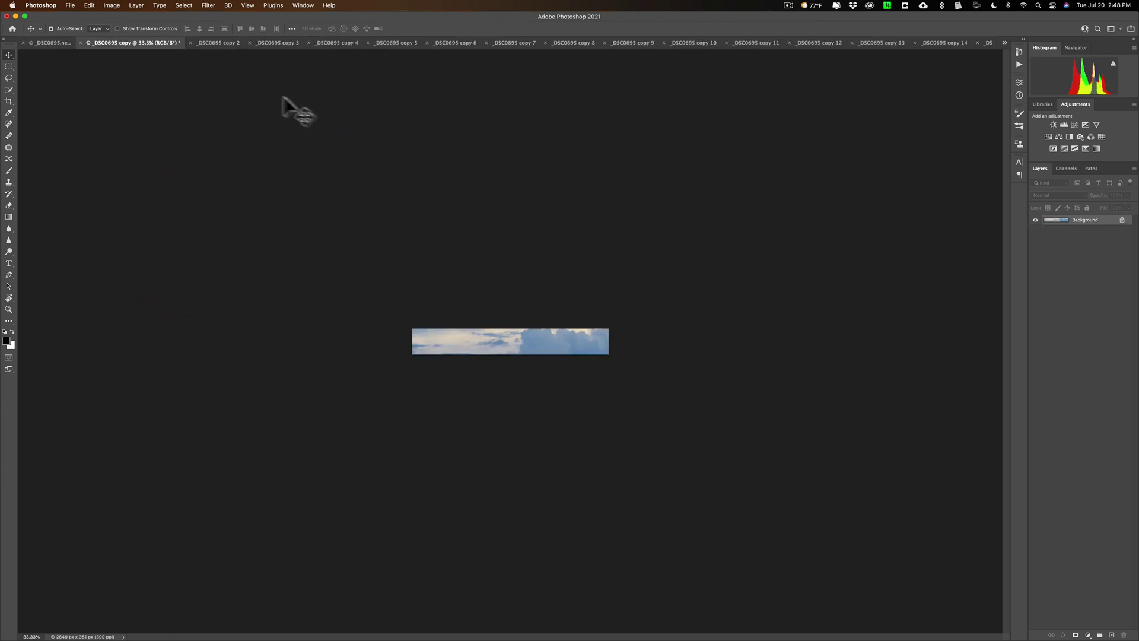
left_click(217, 40)
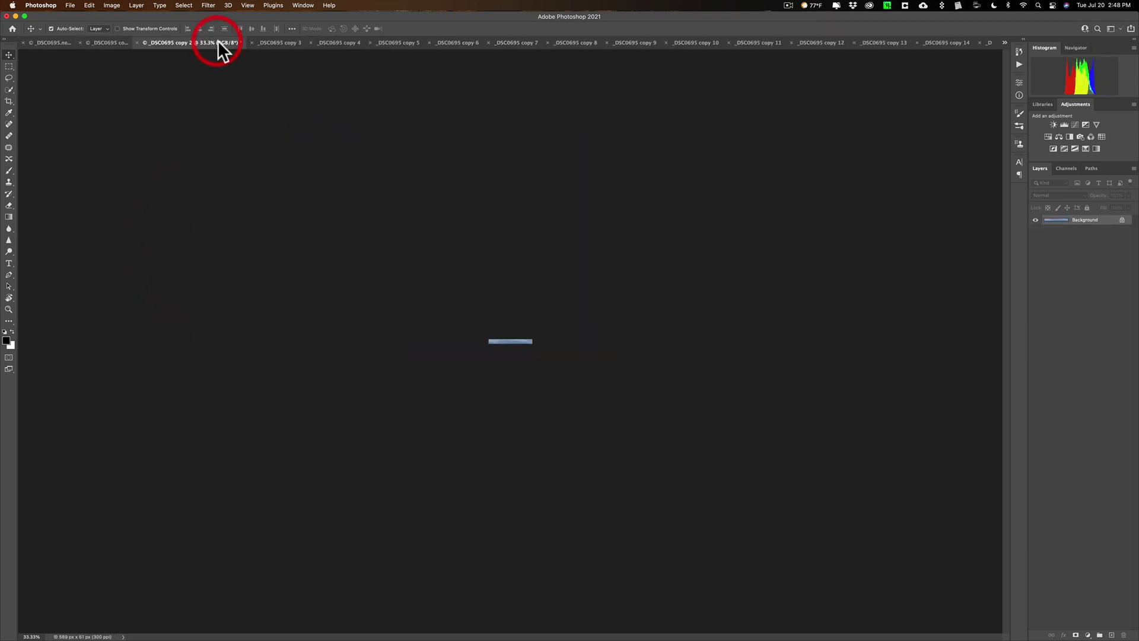
left_click(290, 41)
left_click(342, 44)
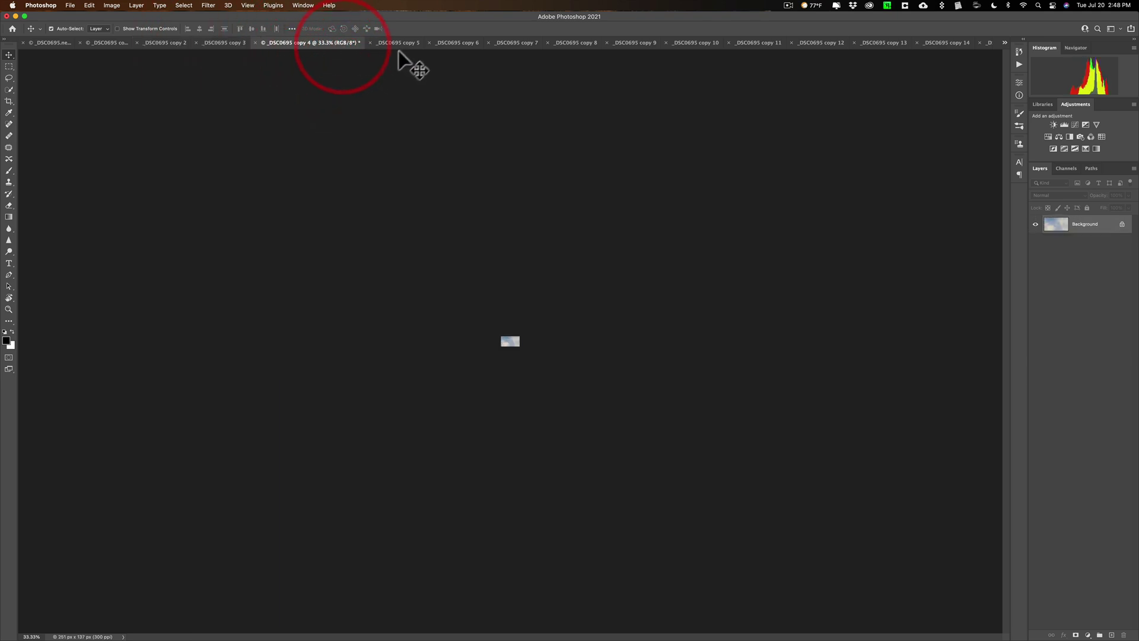
left_click(404, 43)
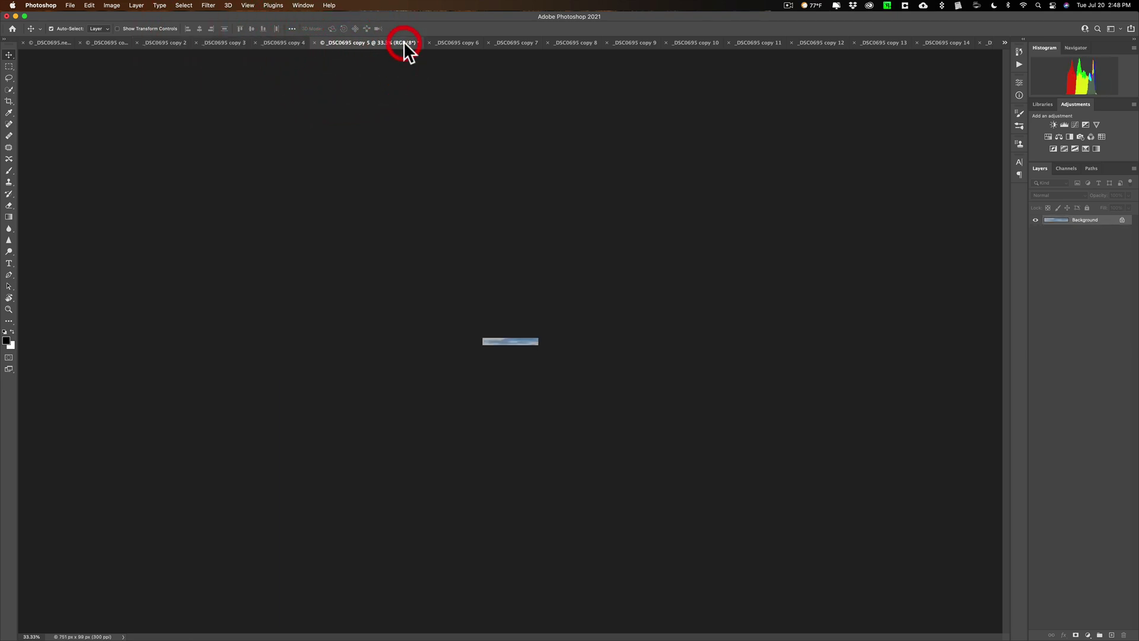
left_click(464, 43)
left_click(511, 44)
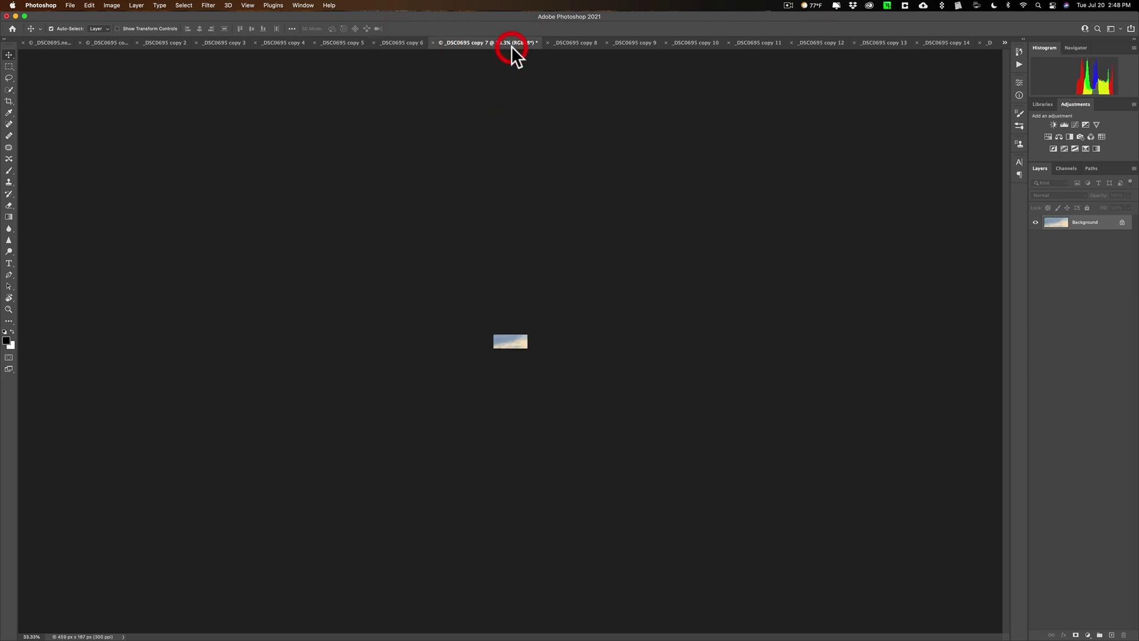
left_click(571, 42)
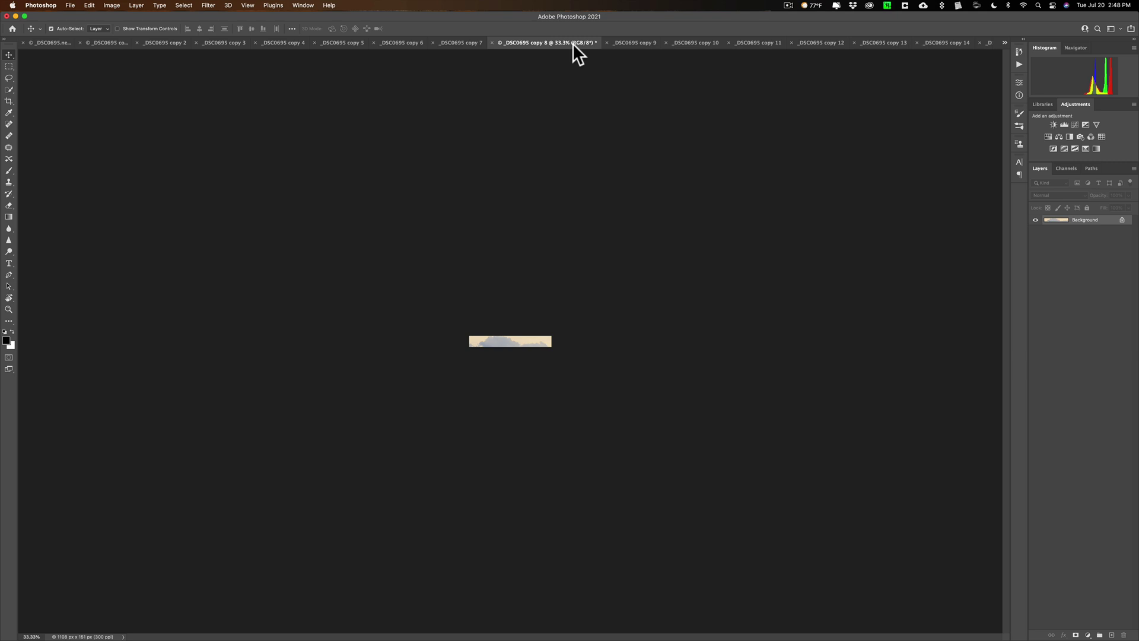
Close _DSC0695 copy 8, copy 7 and copy 6 without saving.
left_click(492, 43)
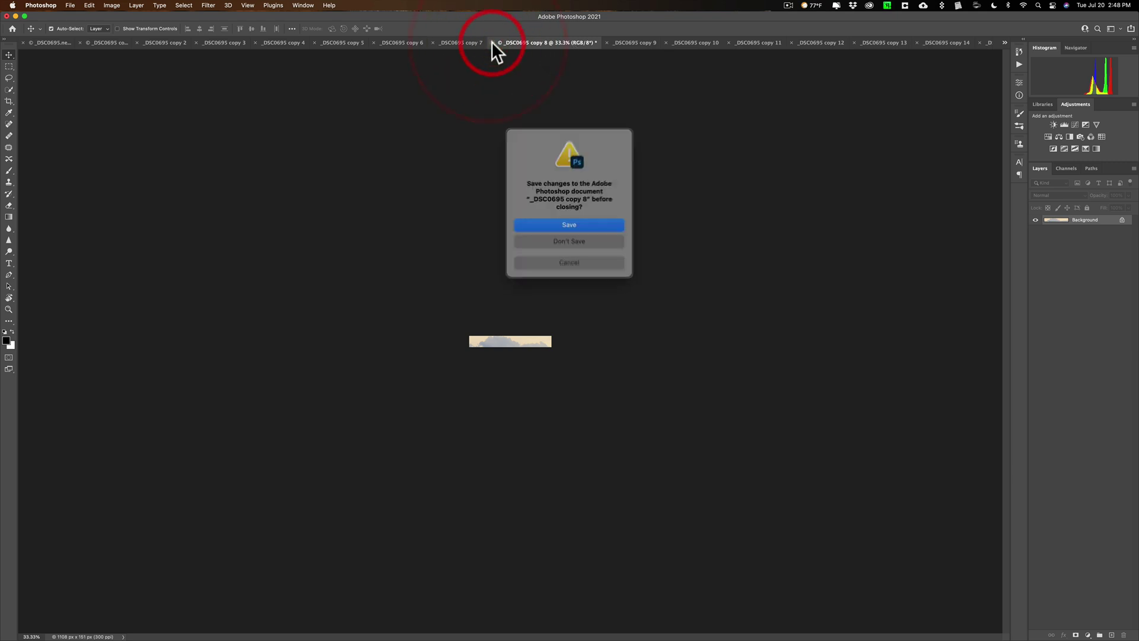
left_click(550, 237)
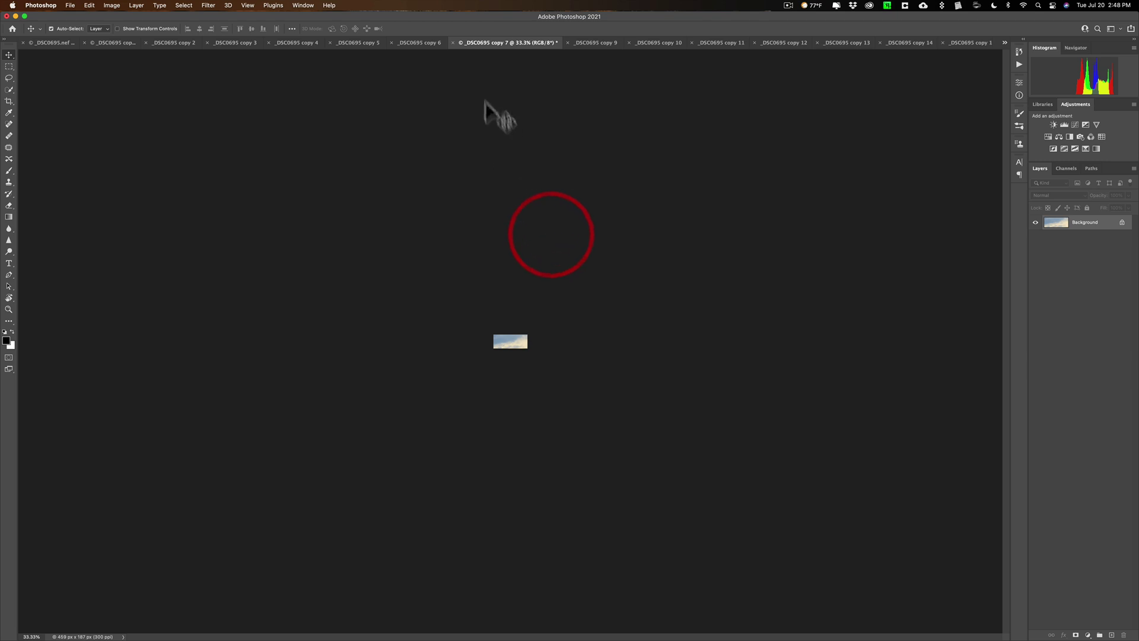
left_click(453, 43)
left_click(563, 238)
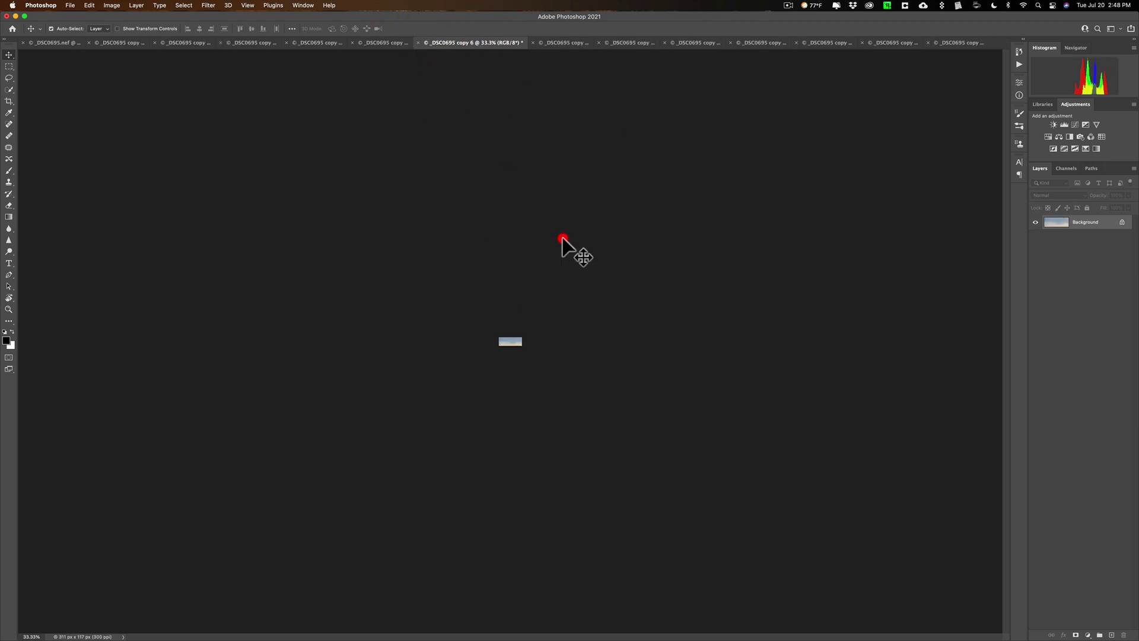
left_click(419, 43)
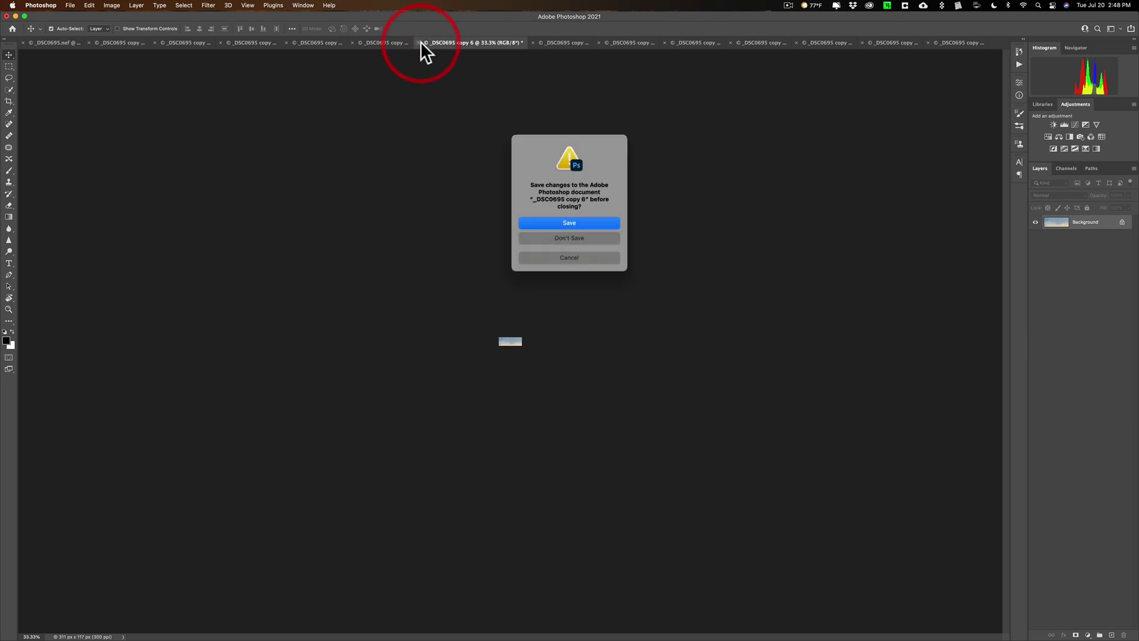
left_click(552, 238)
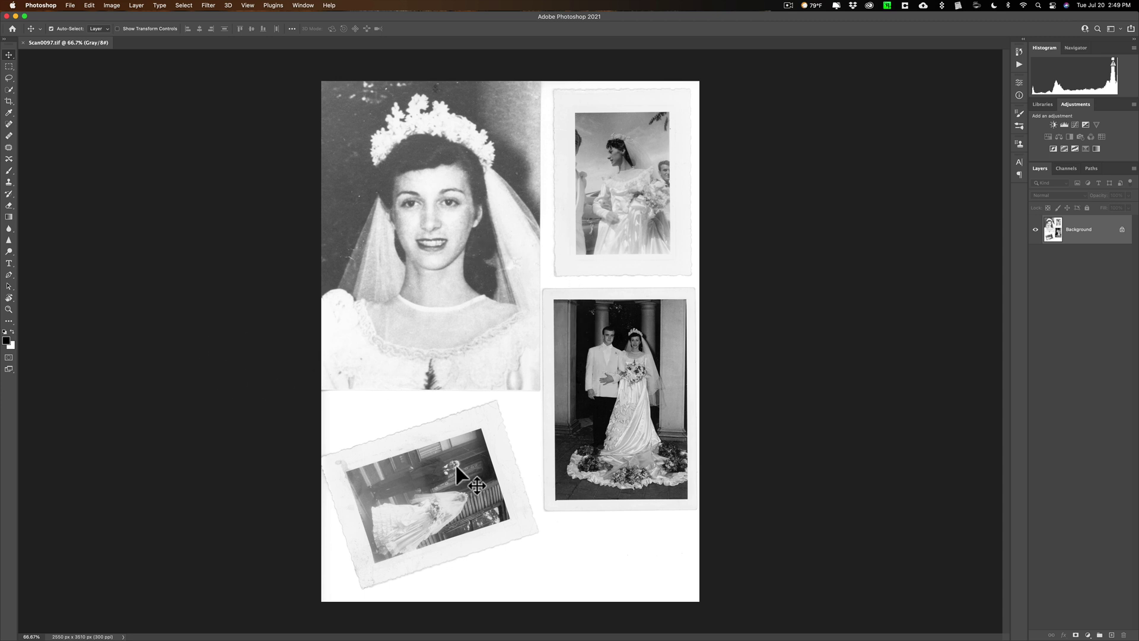
Point at File > Automate > Crop and Straighten Photos for Scan0097.tif.
left_click(67, 5)
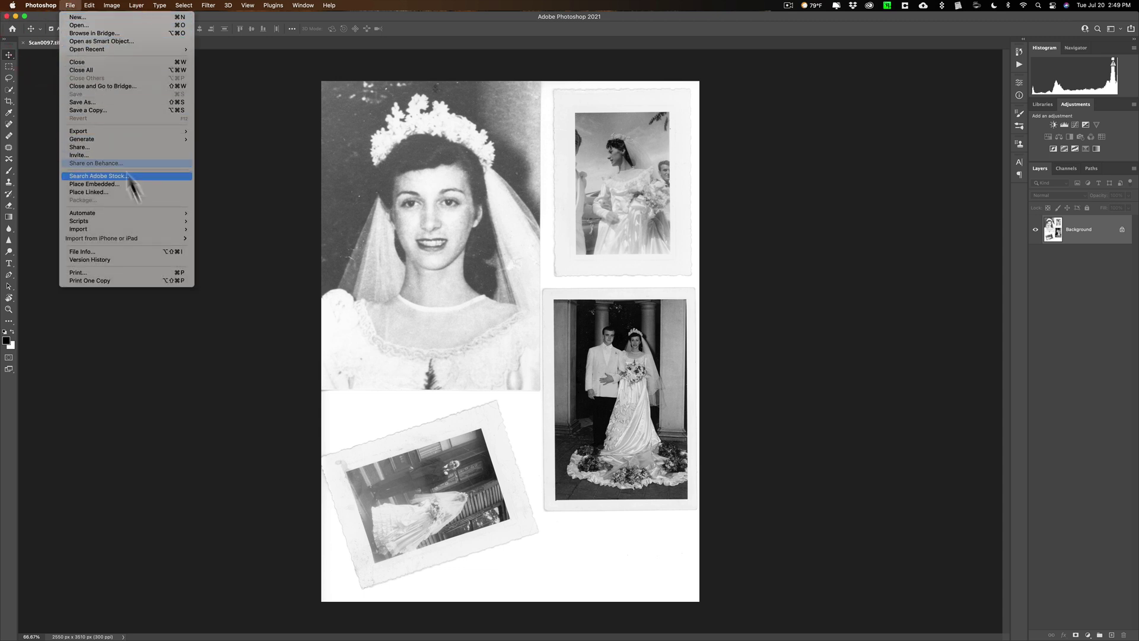
mouse_move(144, 212)
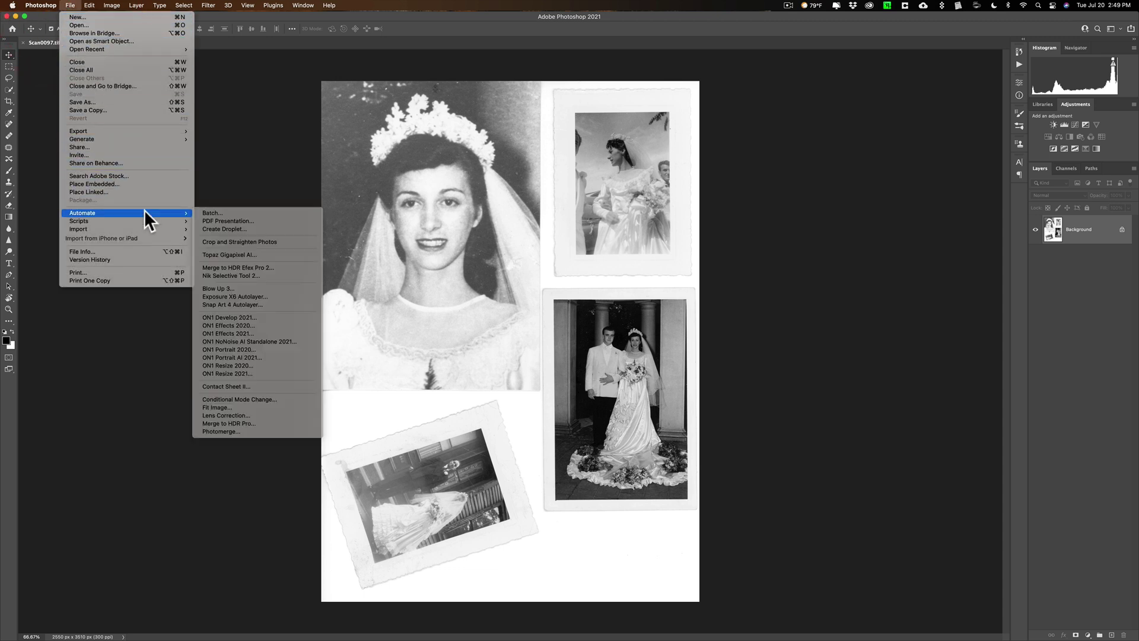
Run Crop and Straighten Photos on Scan0097.tif and review copy 2, copy 3 and copy 4.
left_click(215, 241)
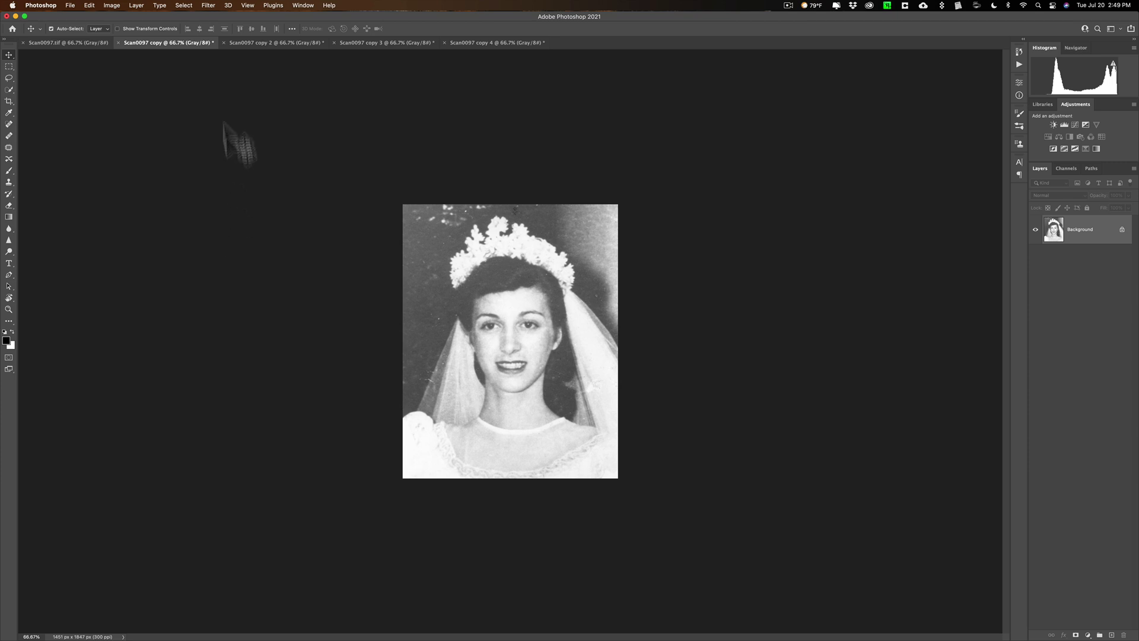
left_click(241, 41)
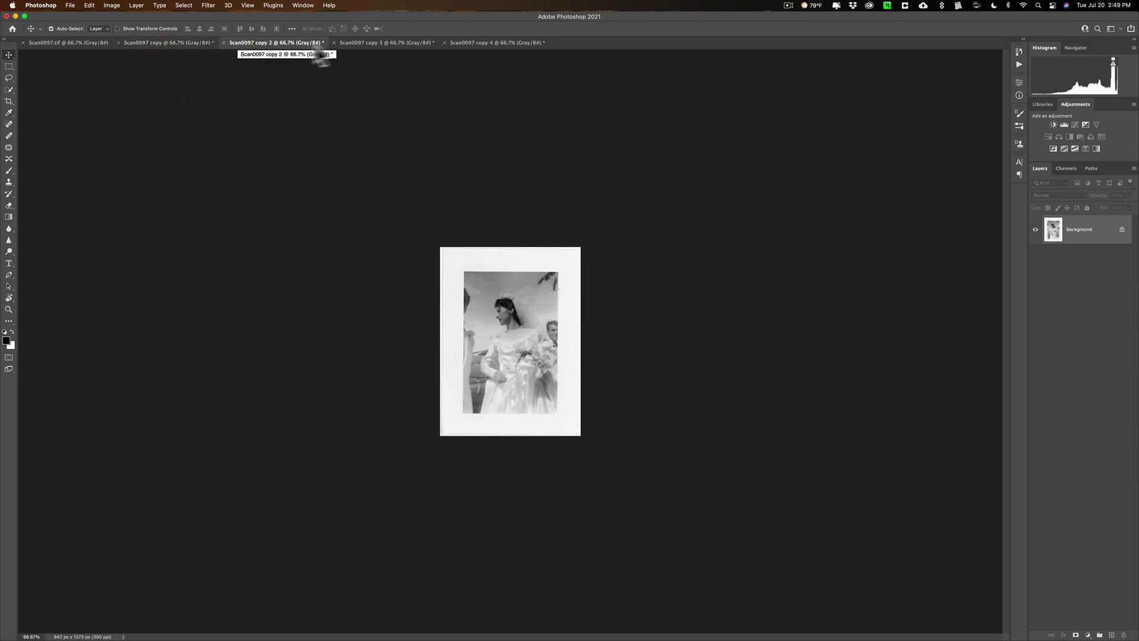
left_click(359, 41)
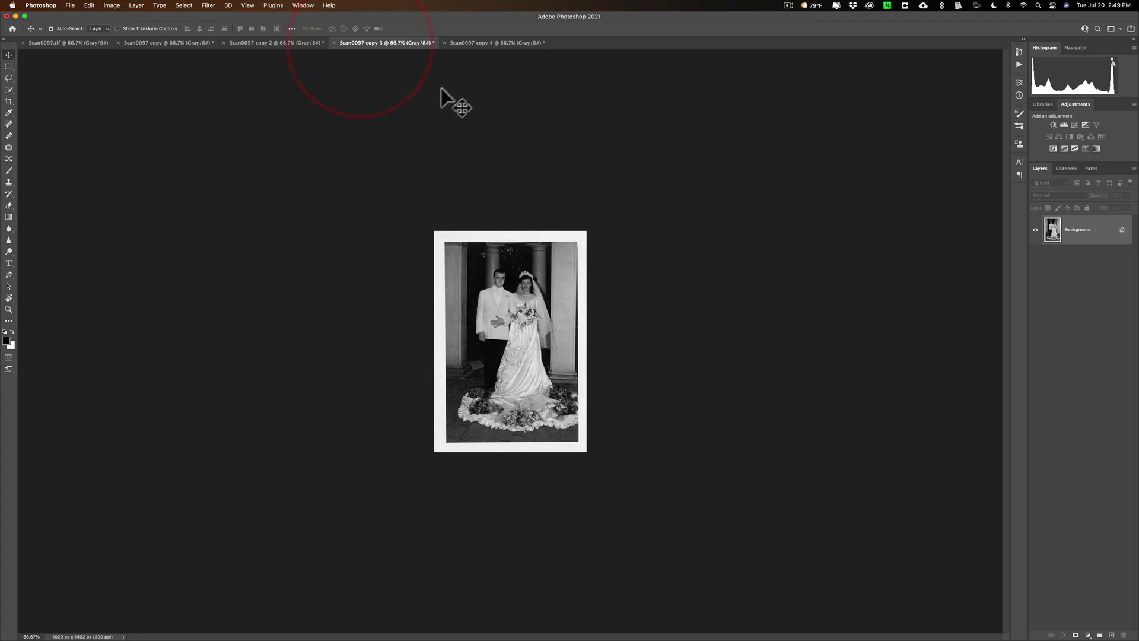
left_click(479, 42)
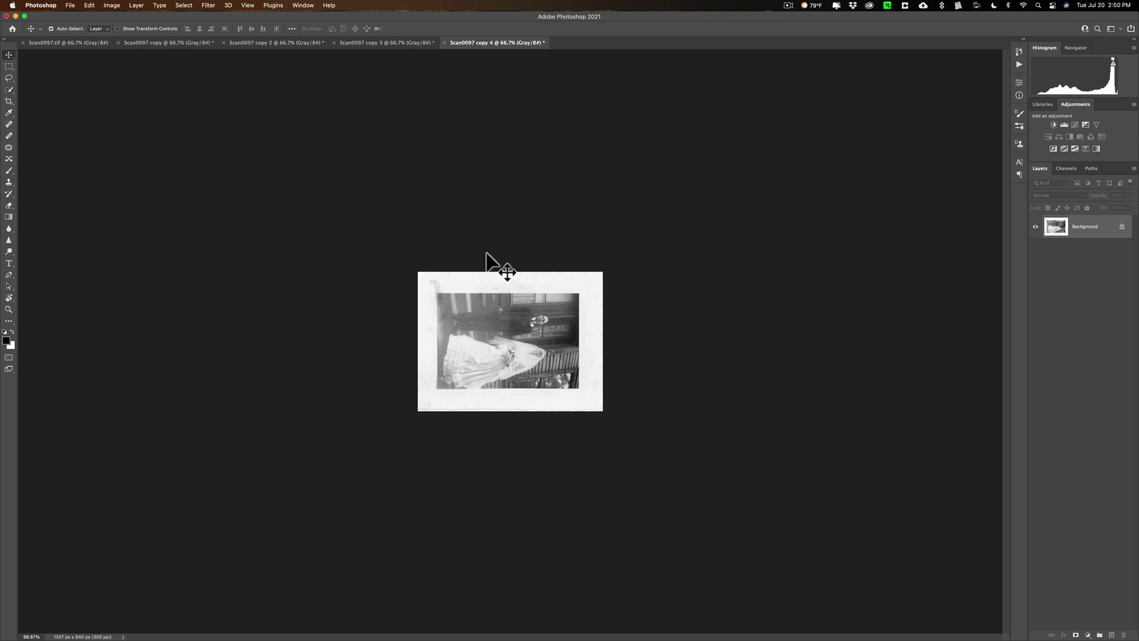
Rotate Scan0097 copy 4 90° counter-clockwise so the couple stands upright.
left_click(112, 5)
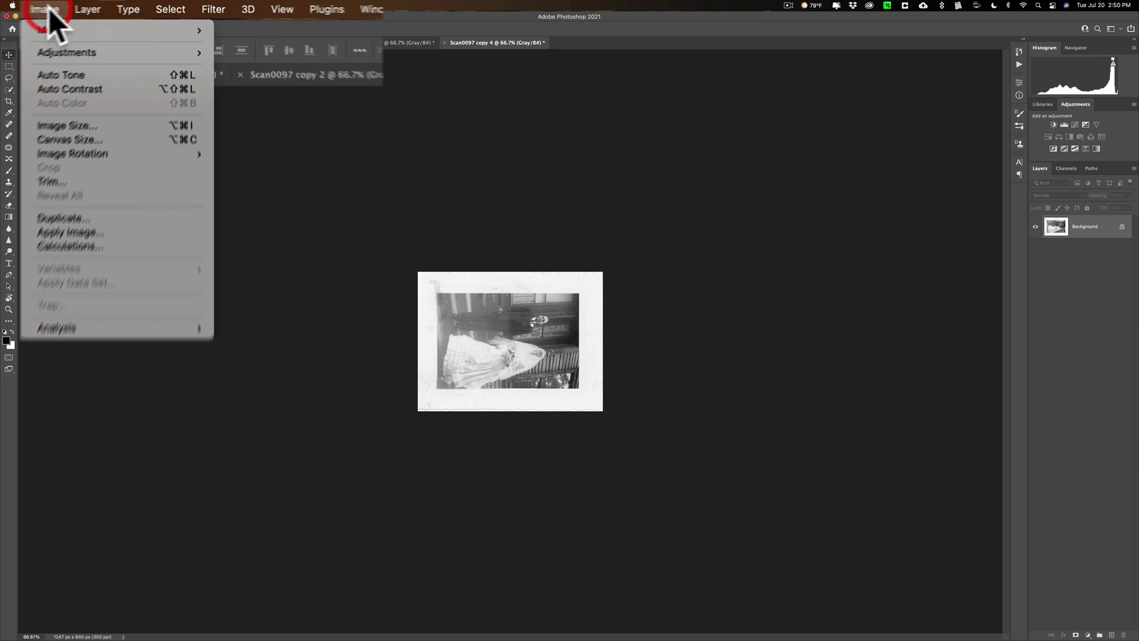
mouse_move(149, 88)
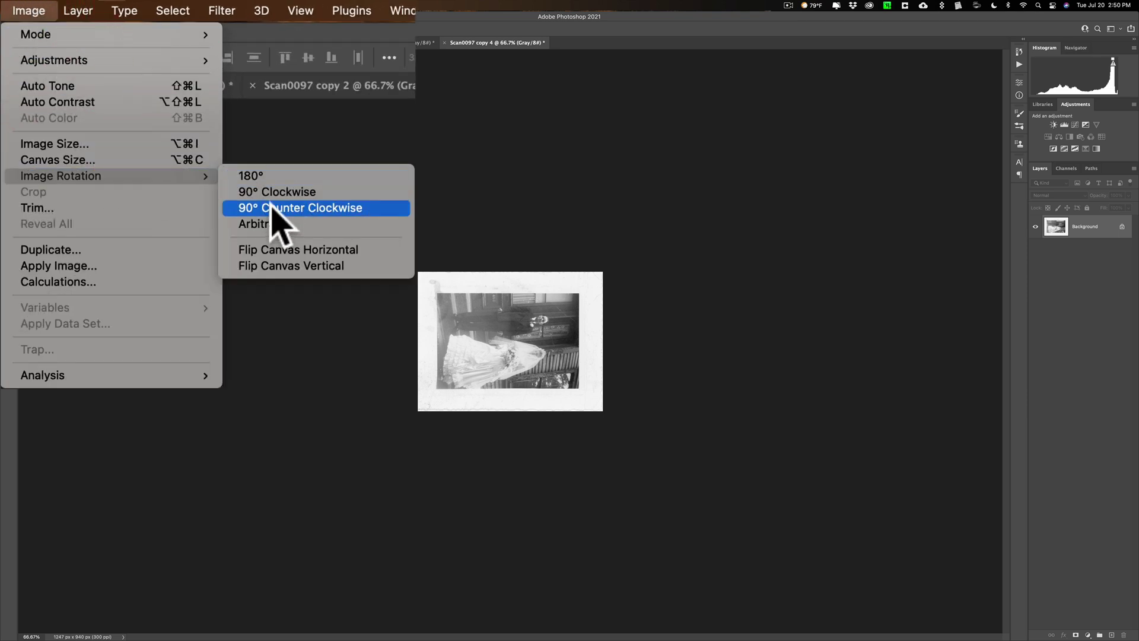
left_click(268, 207)
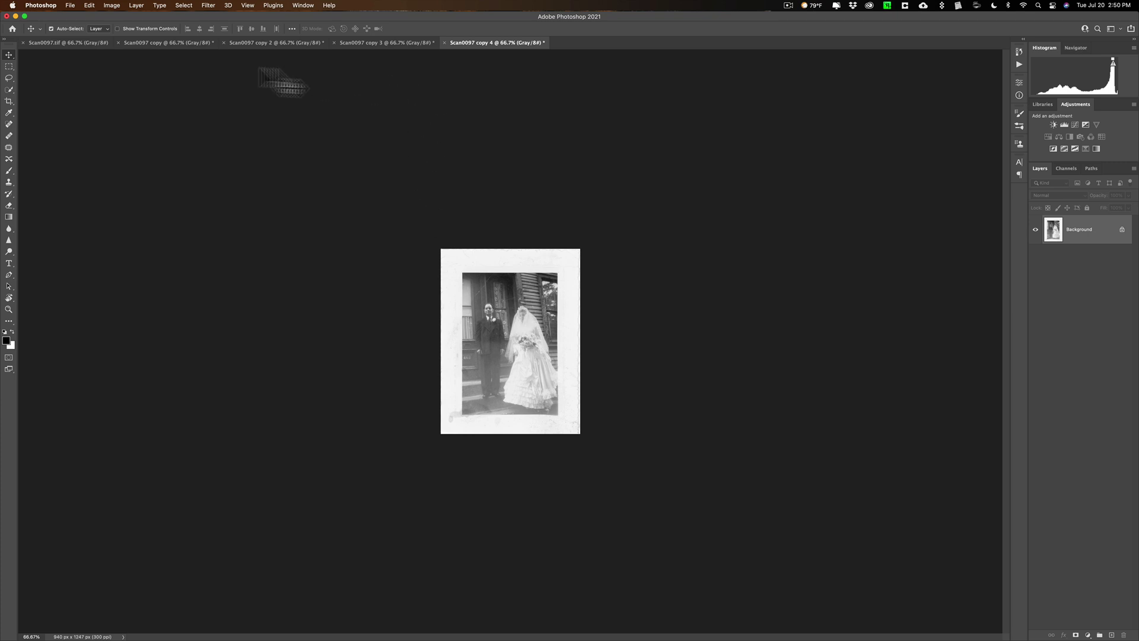
left_click(64, 40)
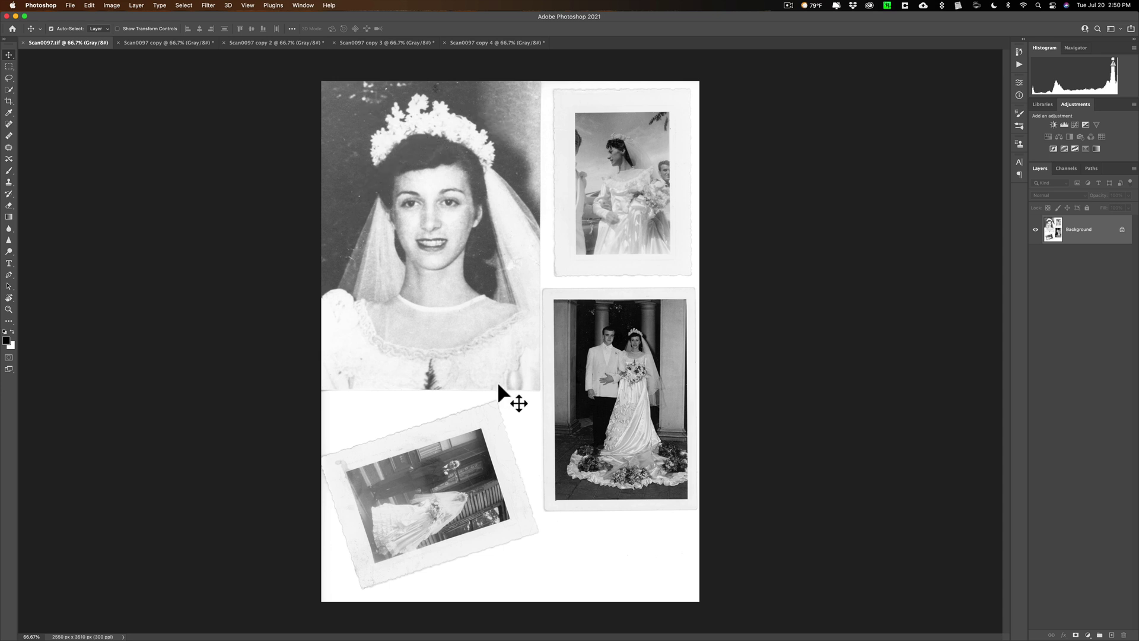
left_click(145, 40)
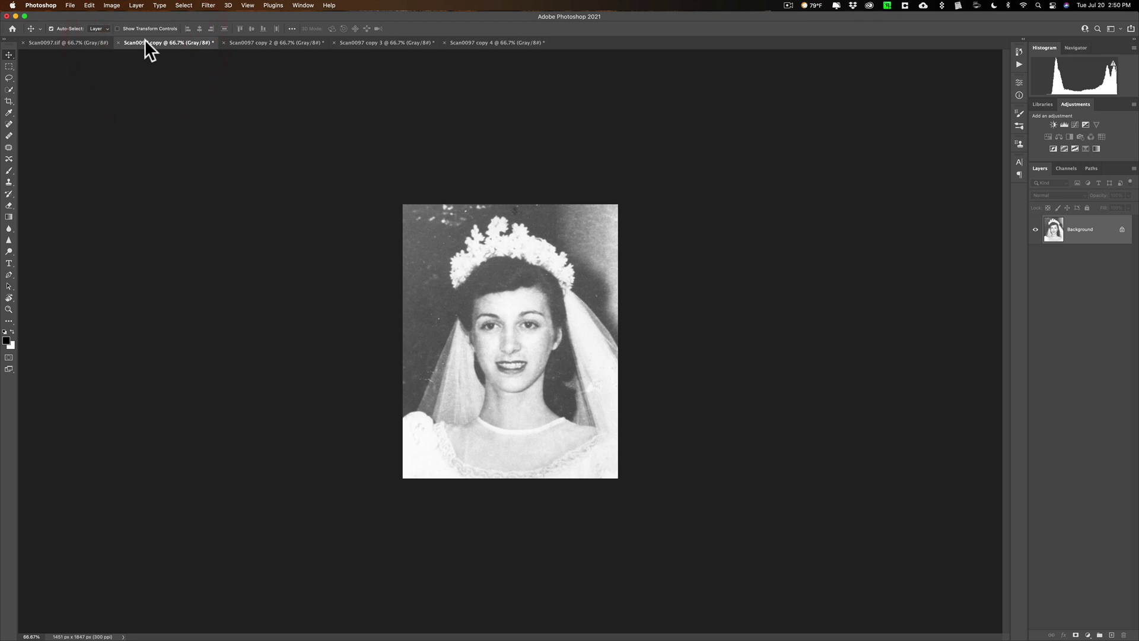
left_click(84, 39)
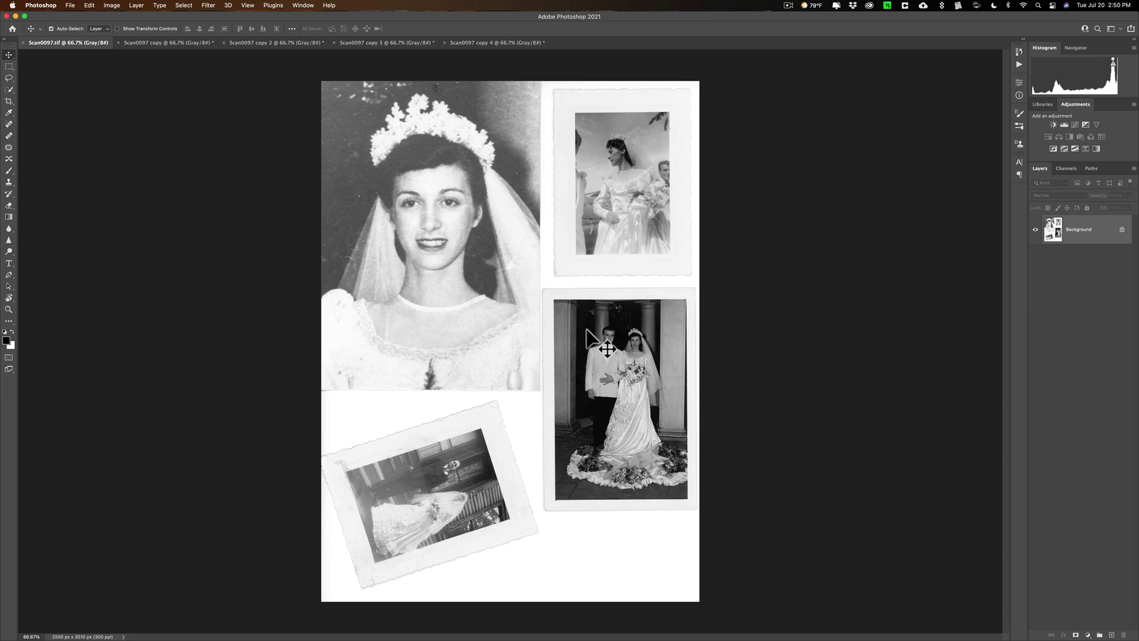
left_click(171, 39)
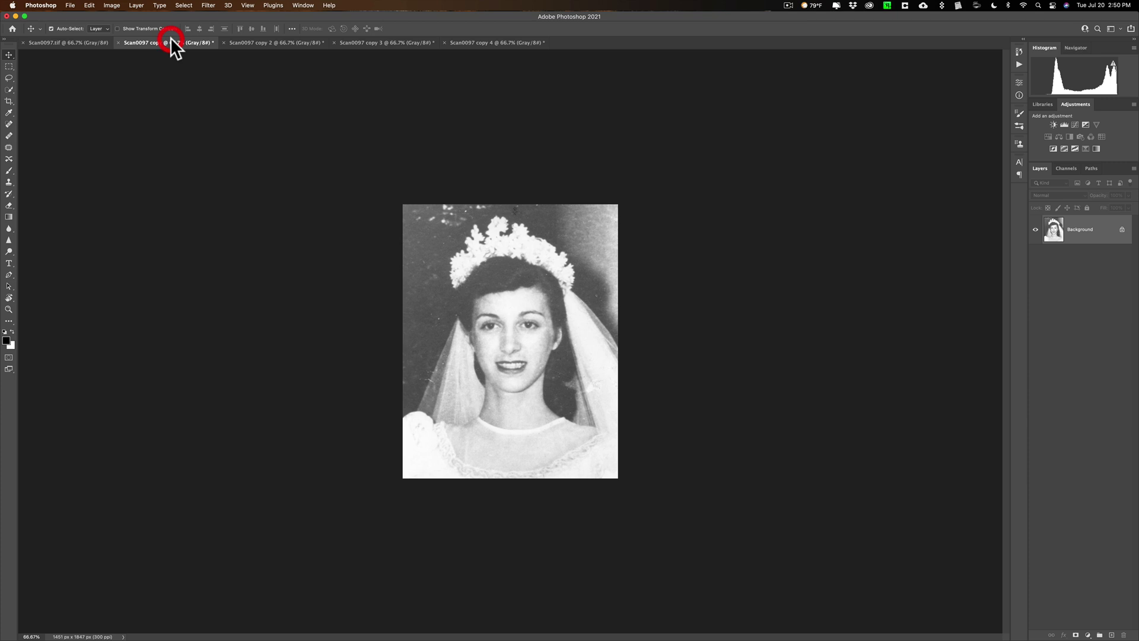
left_click(289, 42)
left_click(382, 43)
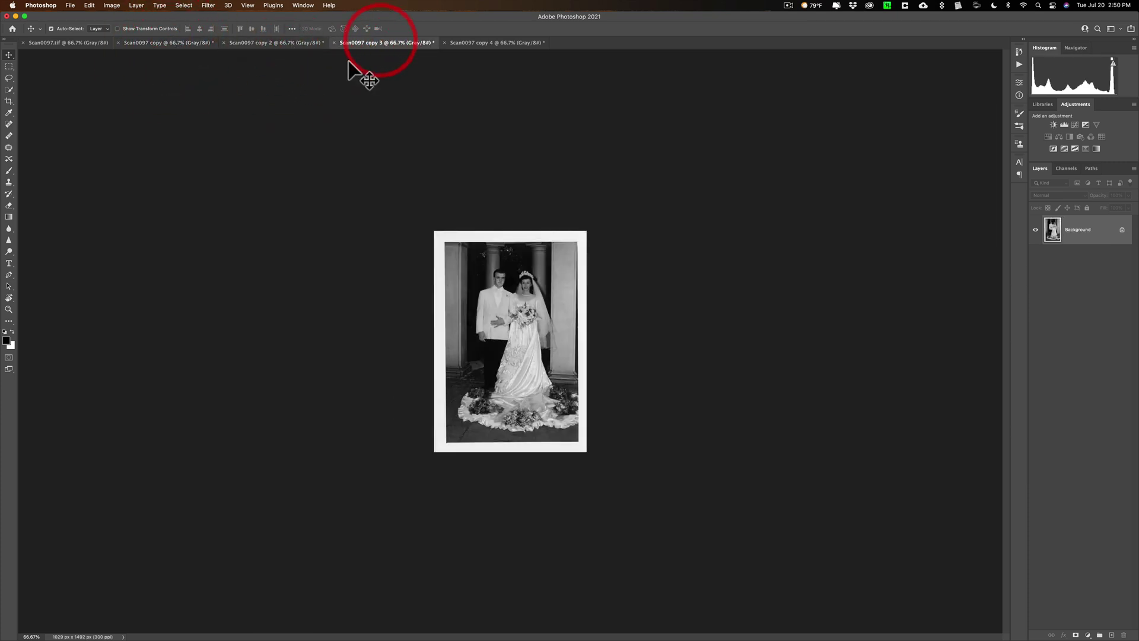
left_click(475, 43)
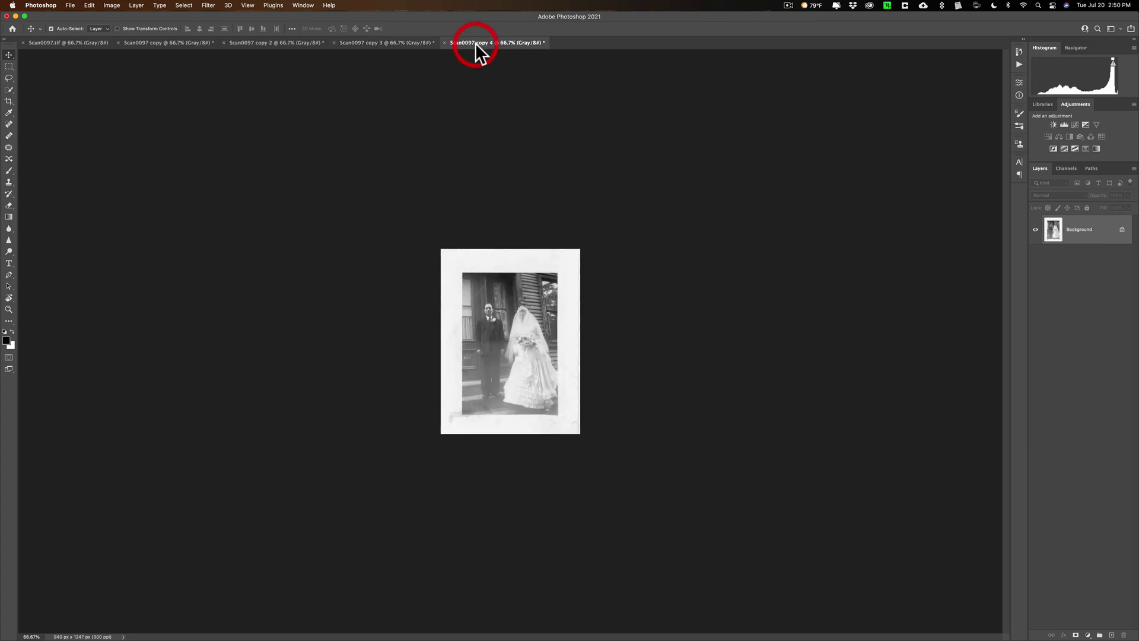